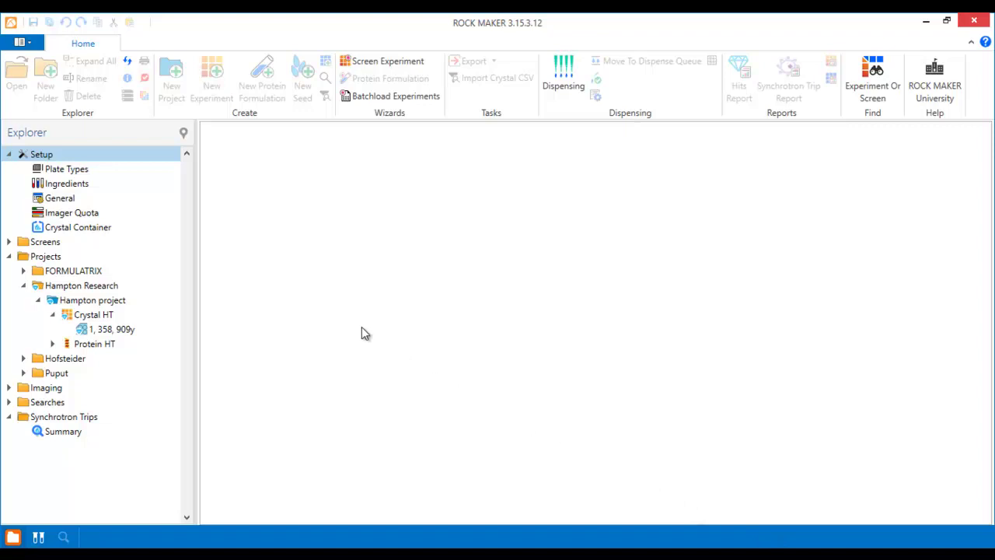
# - Add a puck named puck1 with barcode 12345 and type SPINE Puck to the Puck Definition list
pyautogui.click(109, 227)
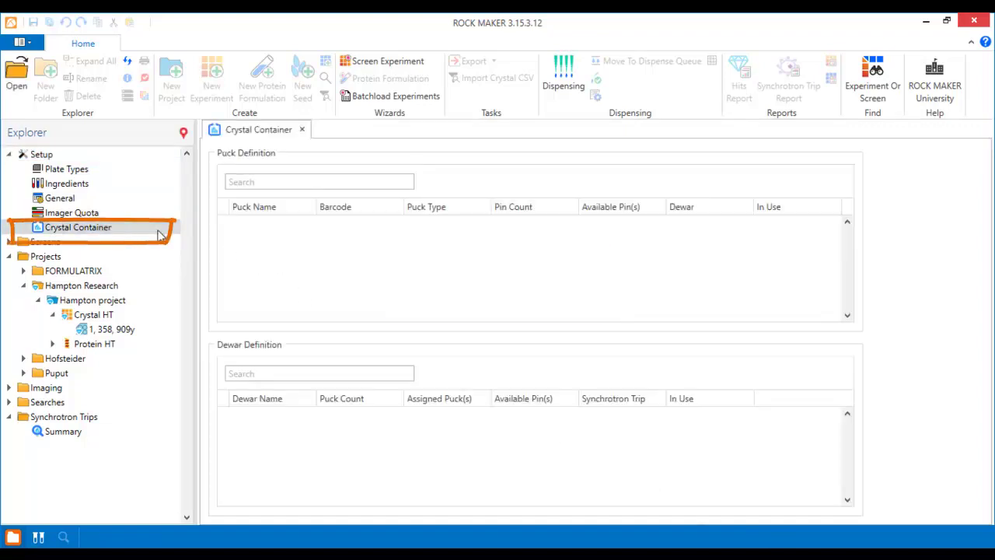
pyautogui.rightClick(239, 229)
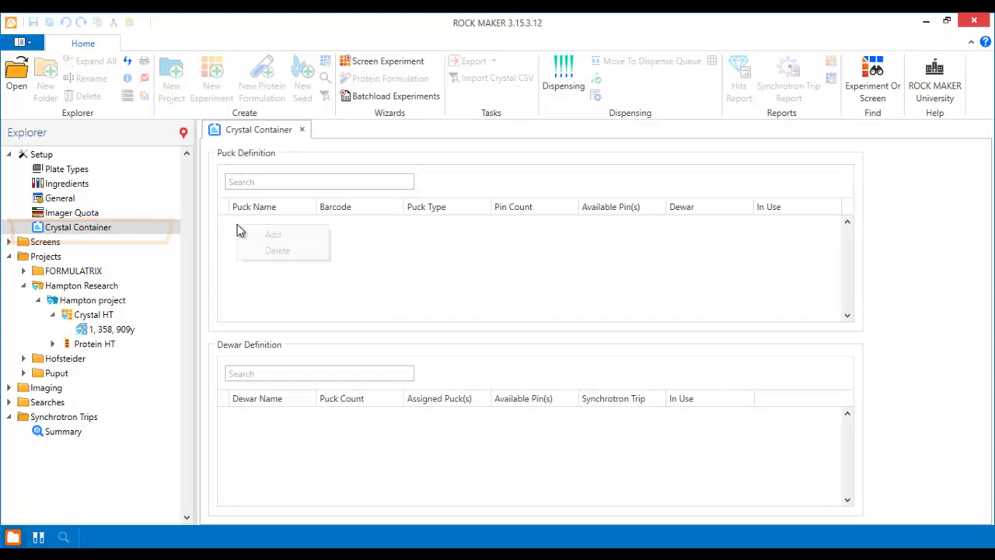
pyautogui.click(300, 233)
pyautogui.write('puck1')
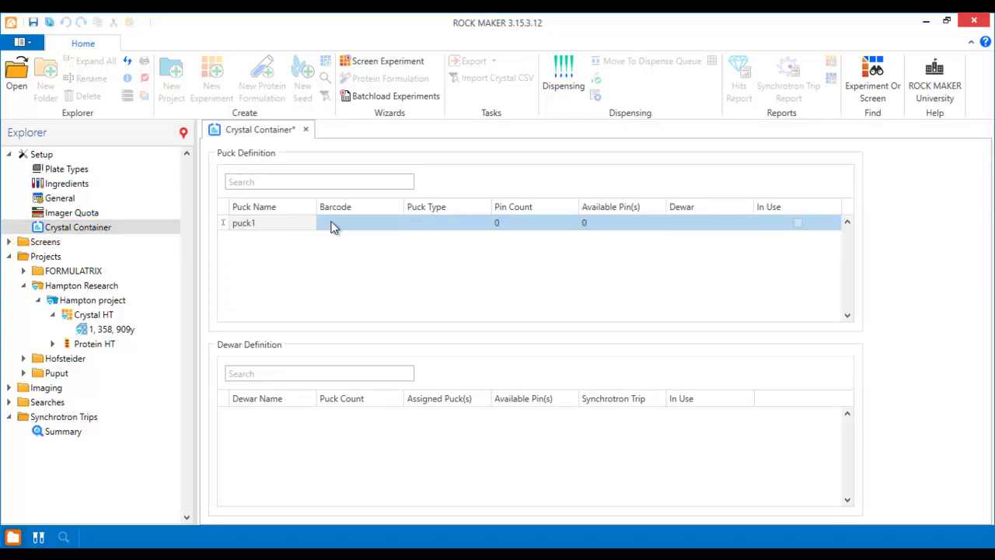
pyautogui.click(333, 223)
pyautogui.write('12345')
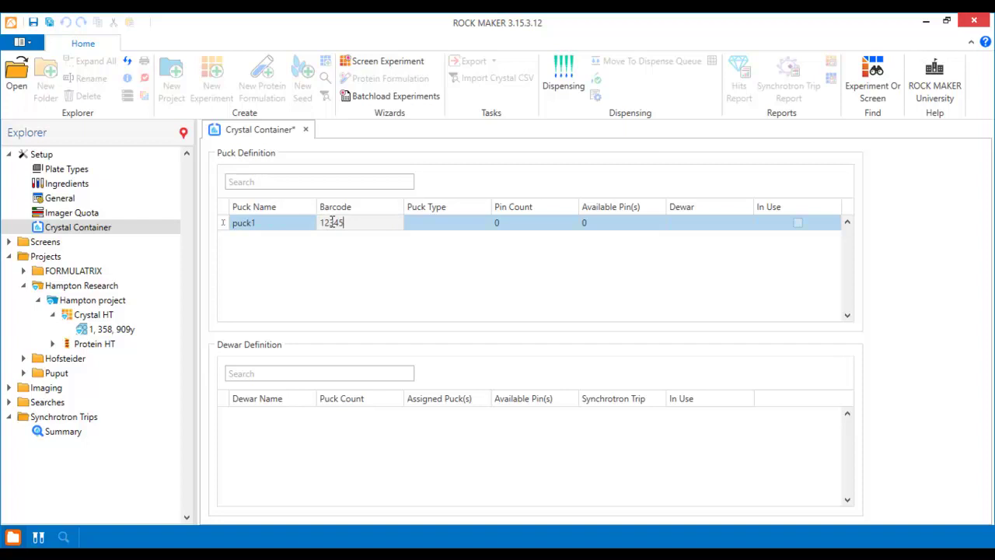
pyautogui.click(464, 224)
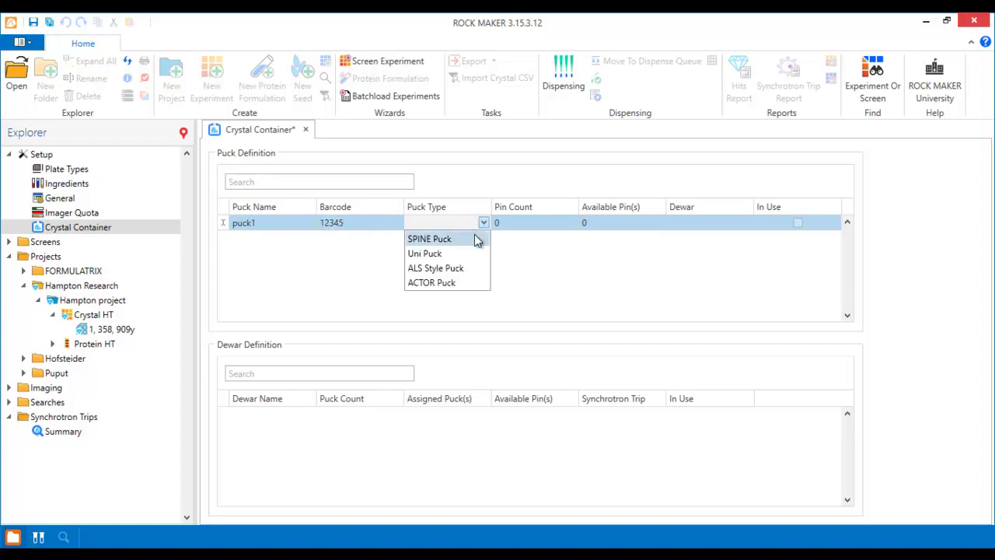
pyautogui.click(474, 238)
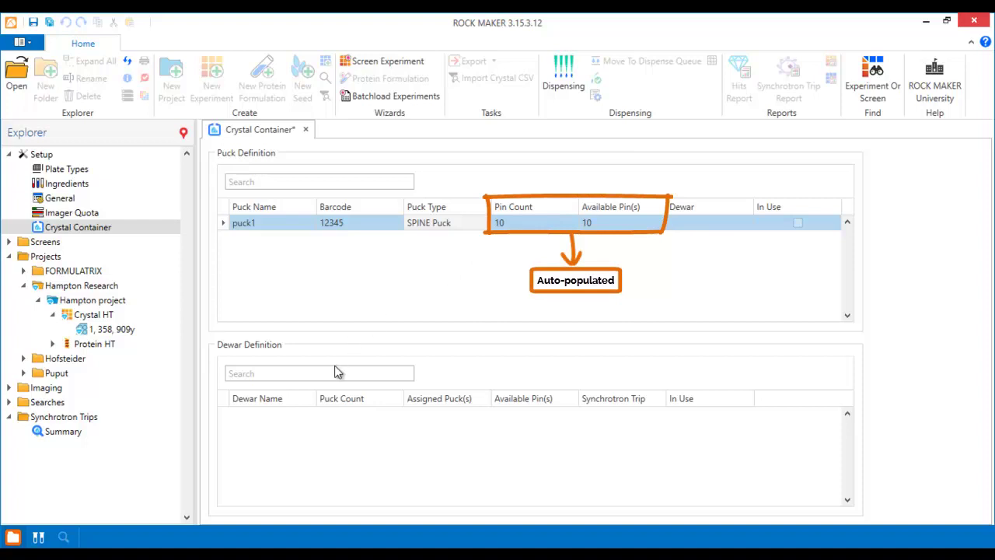
# - Add dewar1 to the Dewar Definition list and save the container setup
pyautogui.rightClick(317, 419)
pyautogui.click(346, 425)
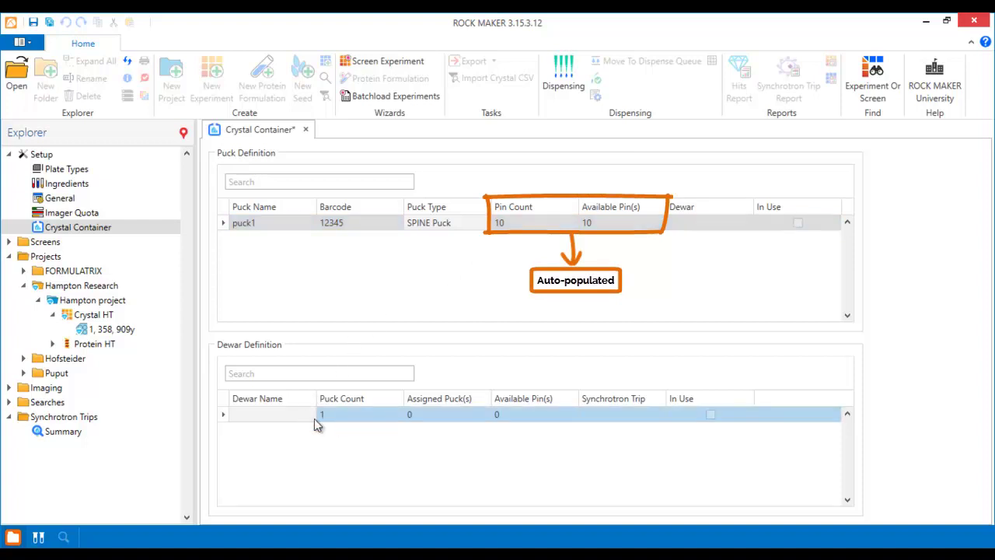
pyautogui.write('dewar1')
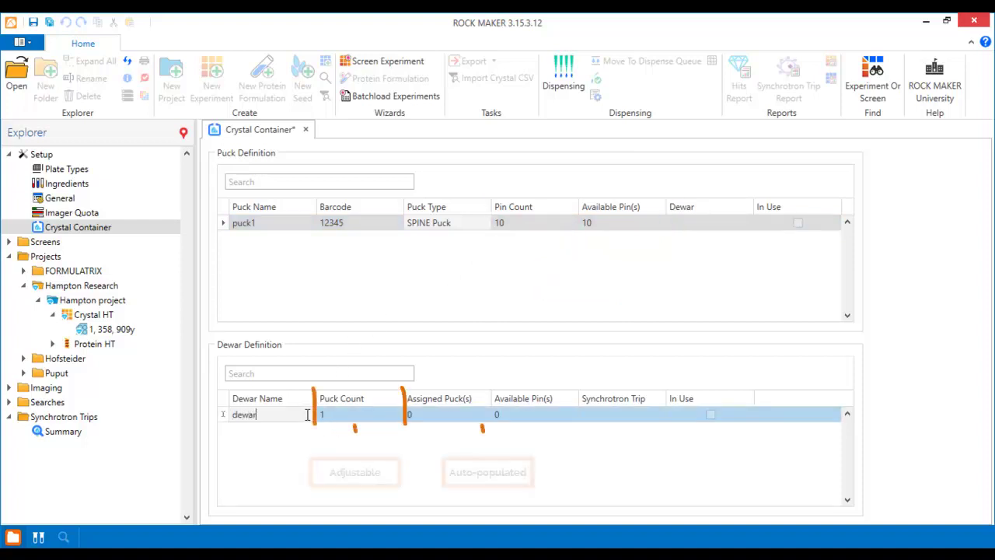
pyautogui.click(306, 437)
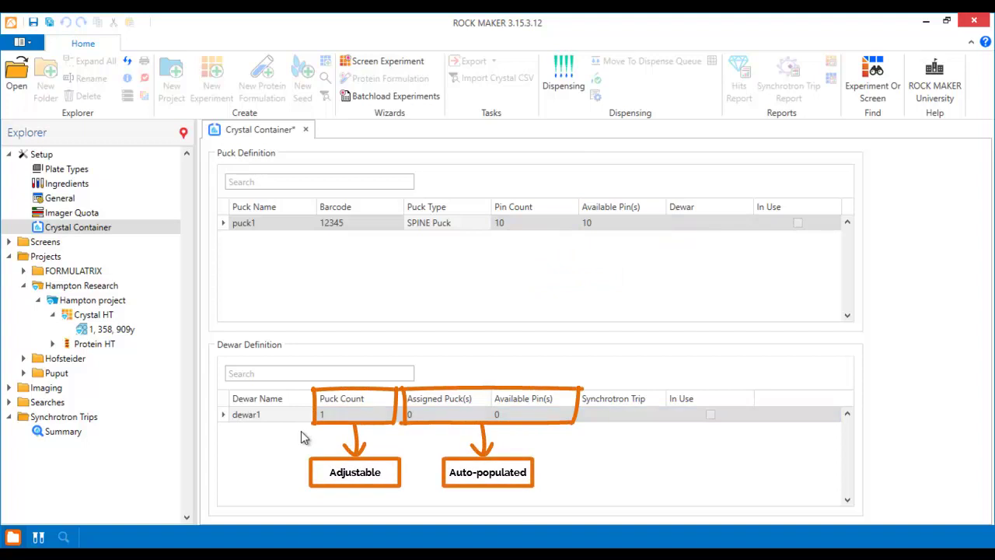
pyautogui.click(33, 24)
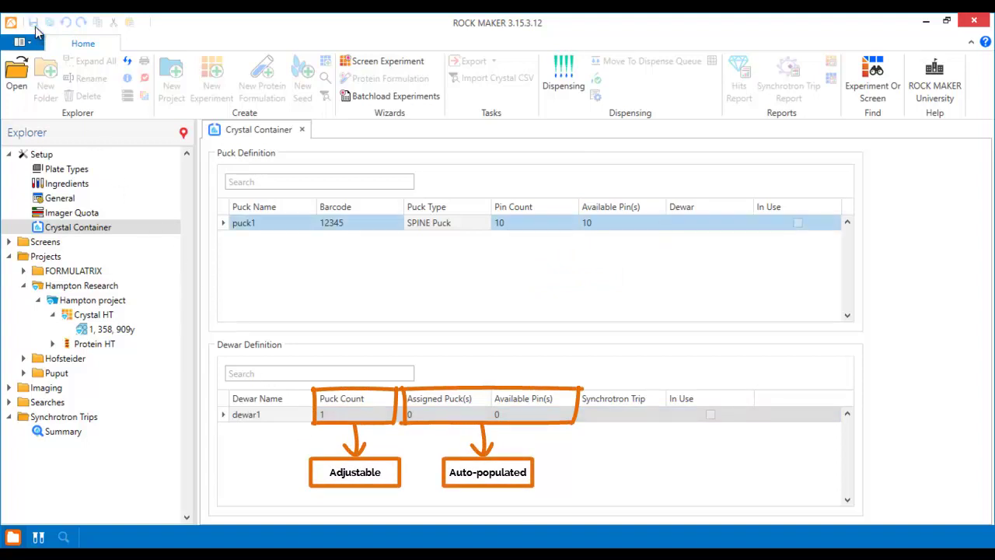
# - Create synchrotron trip '2019-09-30 APS' with its data collection month set to September (09/30/2019)
pyautogui.rightClick(104, 423)
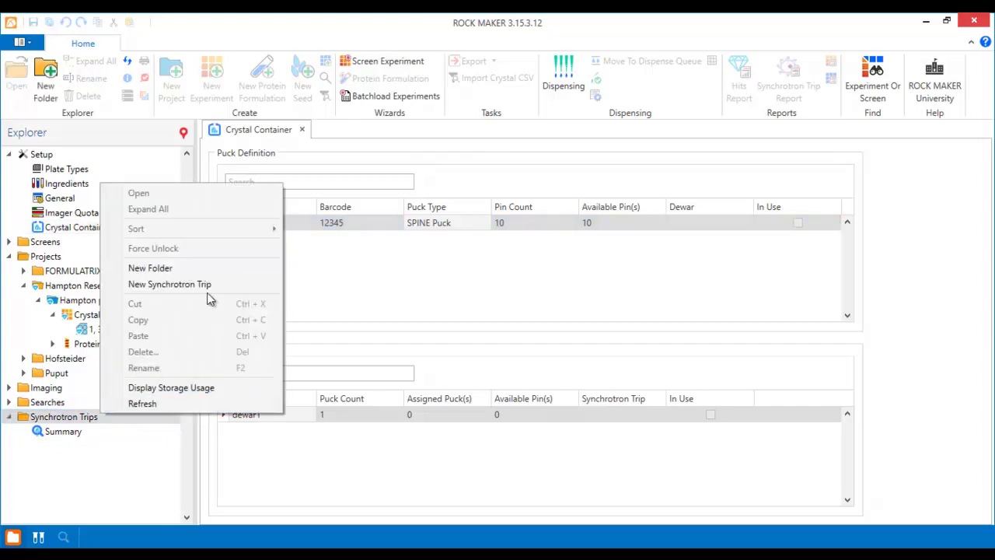
pyautogui.click(221, 285)
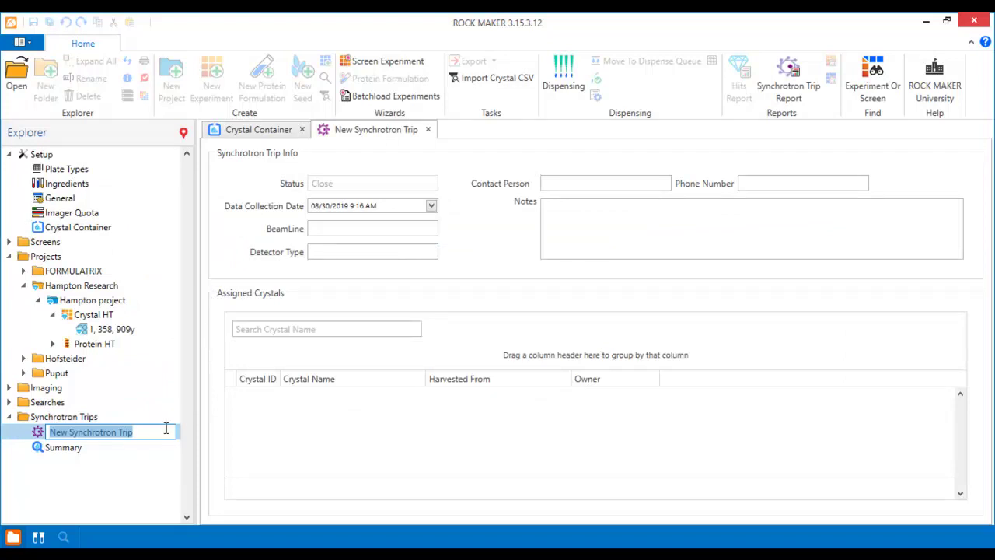
pyautogui.write('2019-09-30 A')
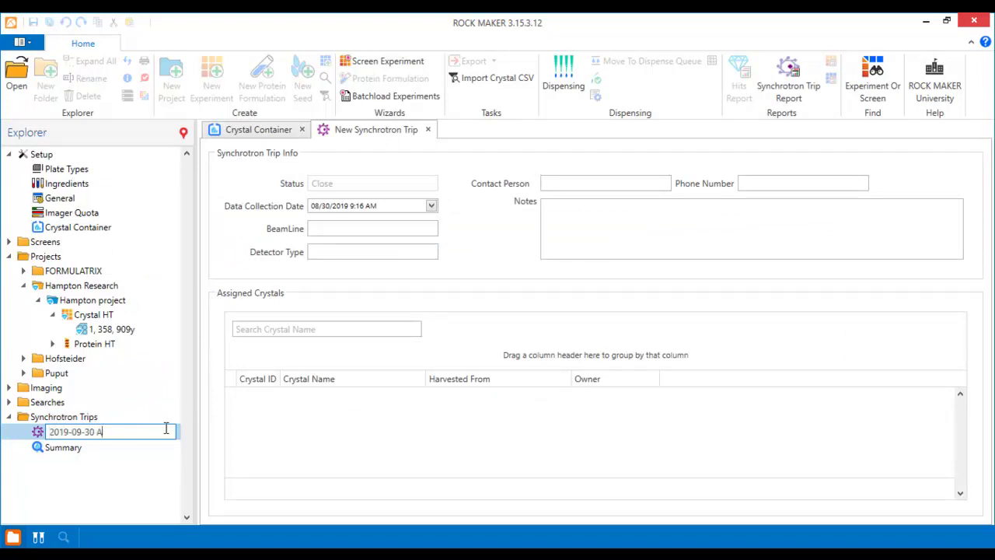
pyautogui.write('PS')
pyautogui.press('Return')
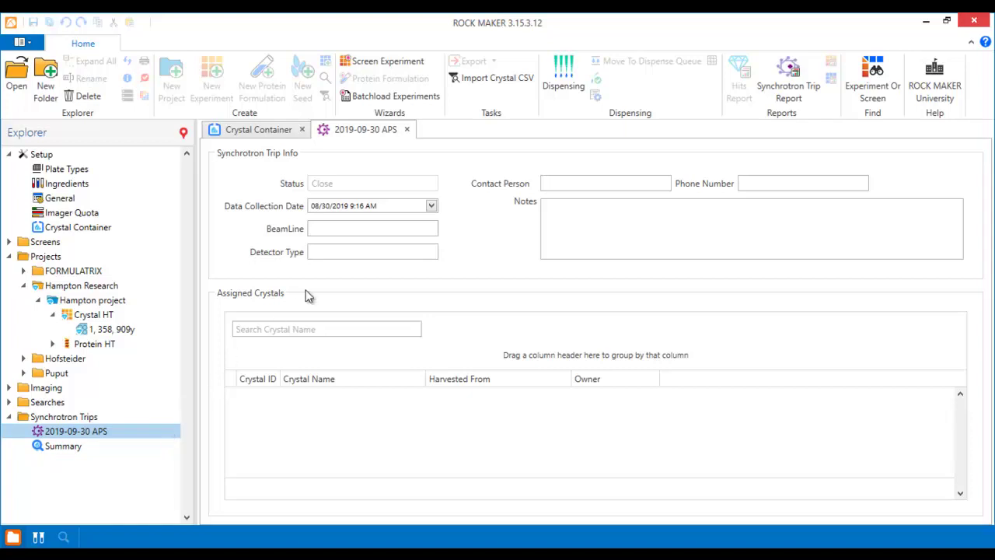
pyautogui.click(432, 208)
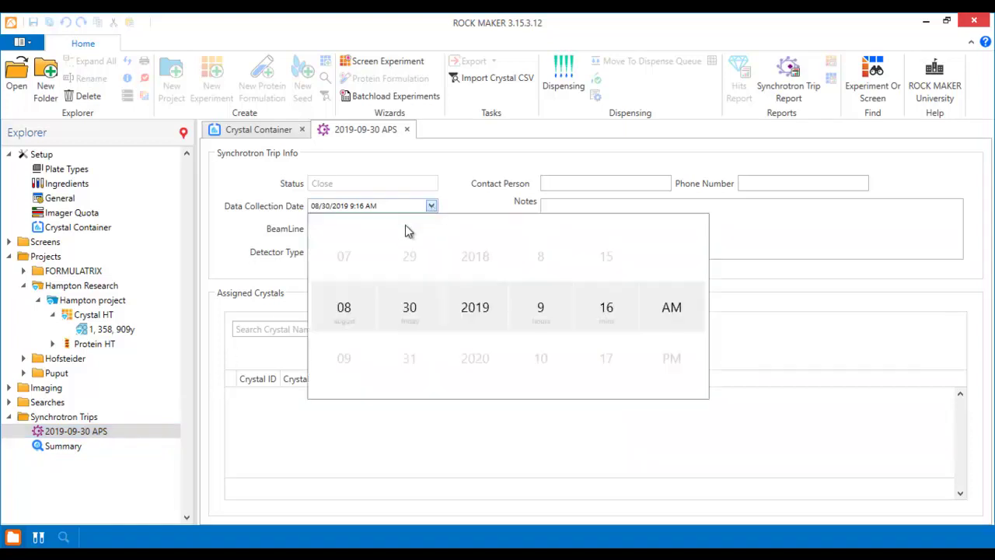
pyautogui.click(358, 350)
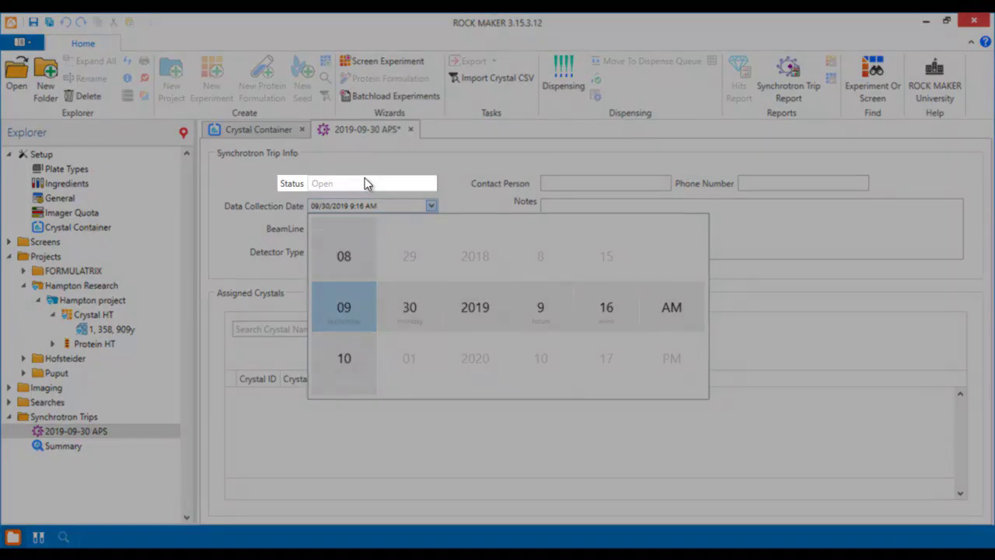
pyautogui.click(367, 182)
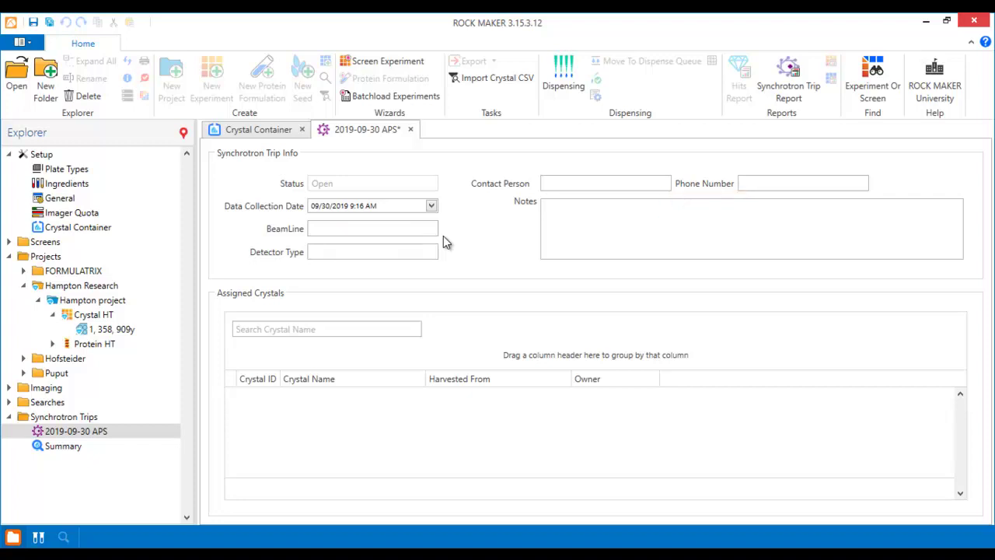
# - Save the trip, then open plate 909y and step from well A1 to the A9 drop image
pyautogui.click(34, 24)
pyautogui.doubleClick(140, 330)
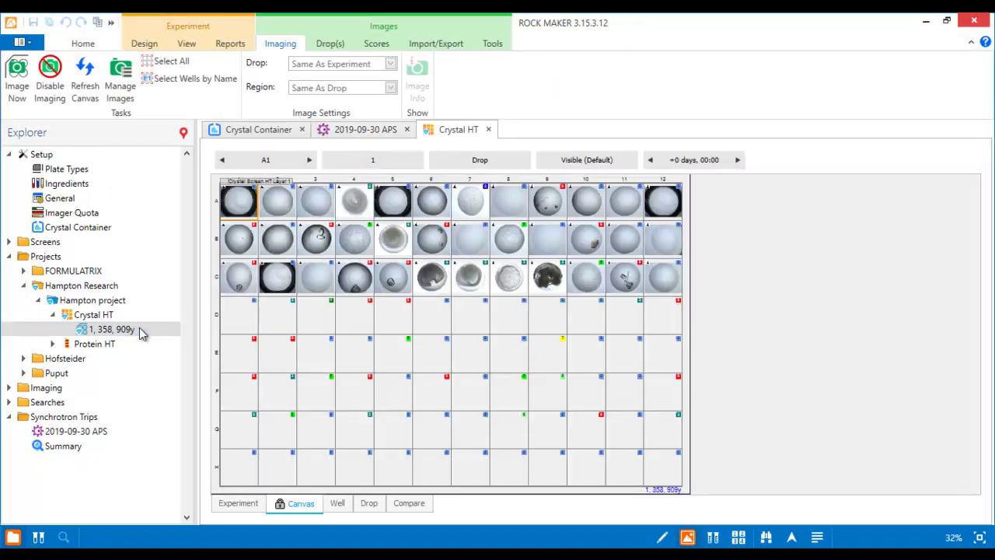
pyautogui.doubleClick(238, 204)
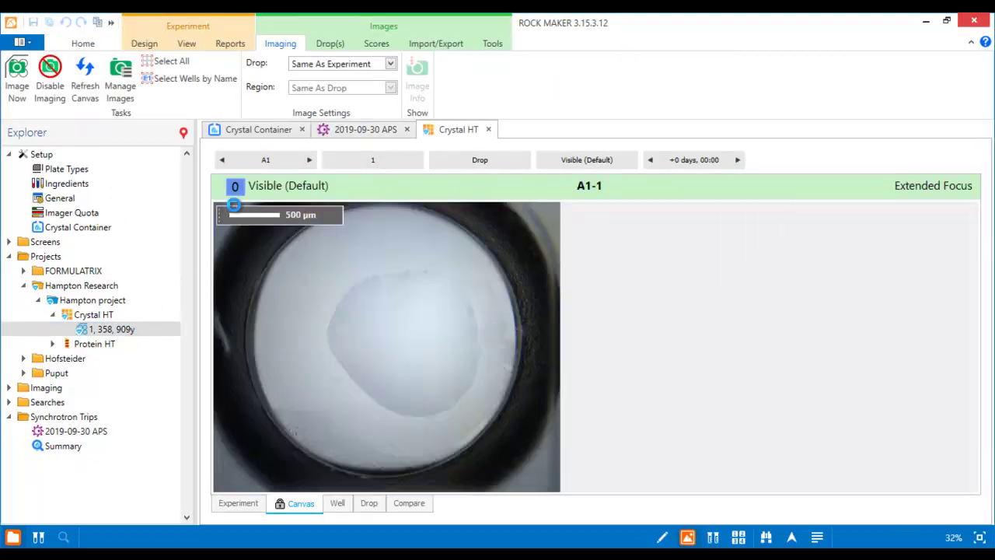
pyautogui.click(308, 159)
pyautogui.click(308, 160)
pyautogui.click(308, 160)
pyautogui.click(308, 160)
pyautogui.click(308, 159)
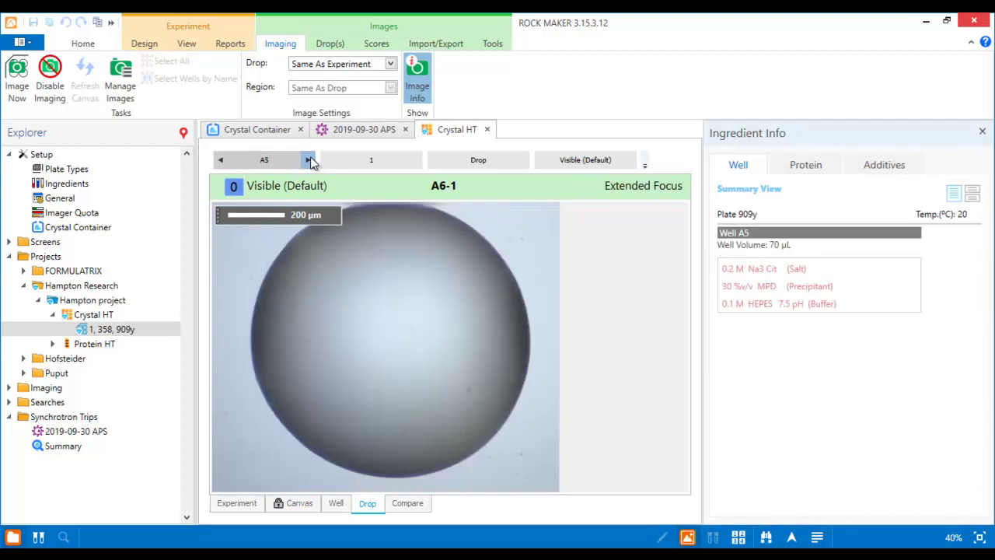
pyautogui.click(308, 159)
pyautogui.click(309, 160)
pyautogui.click(309, 160)
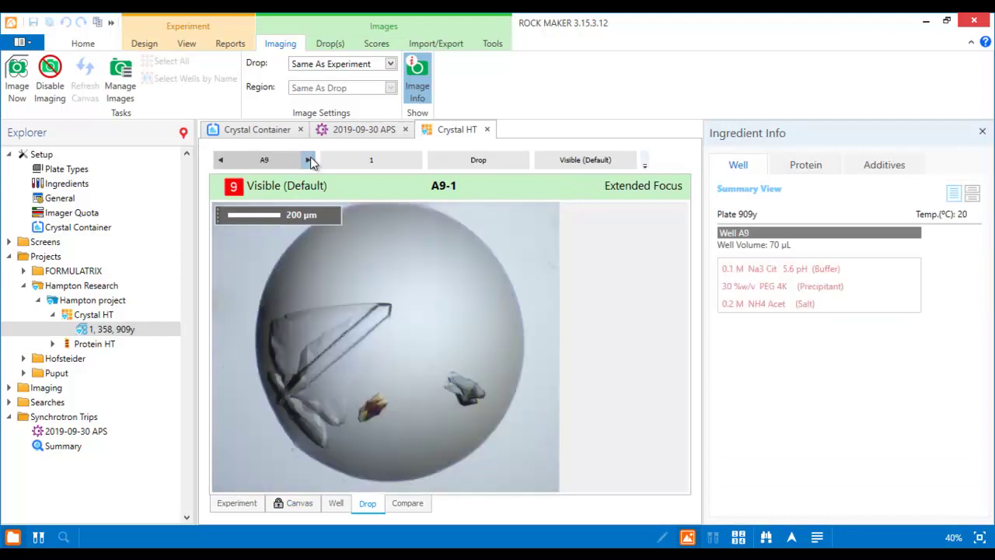
pyautogui.click(343, 50)
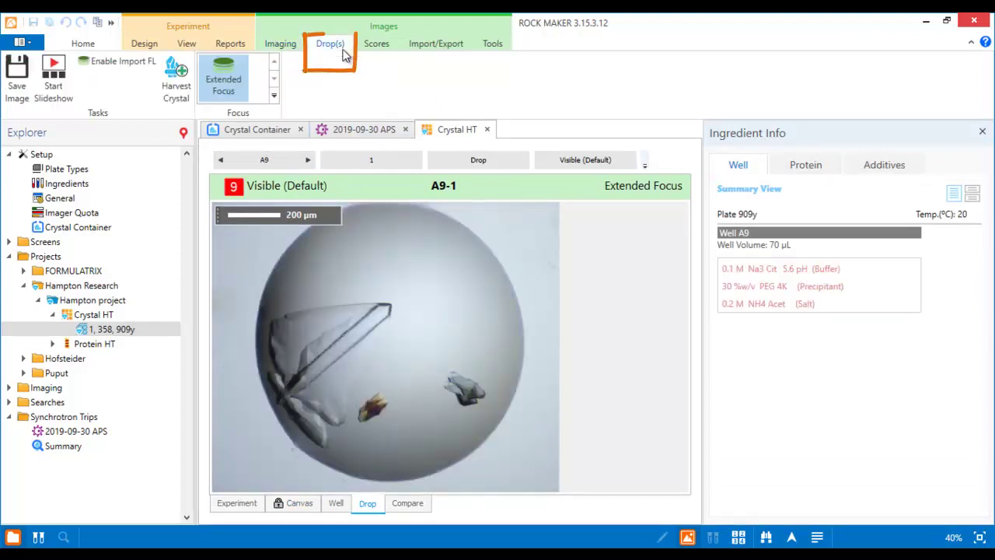
# - Outline the larger right-hand crystal in drop A9-1 and assign it to trip 2019-09-30 APS
pyautogui.click(187, 77)
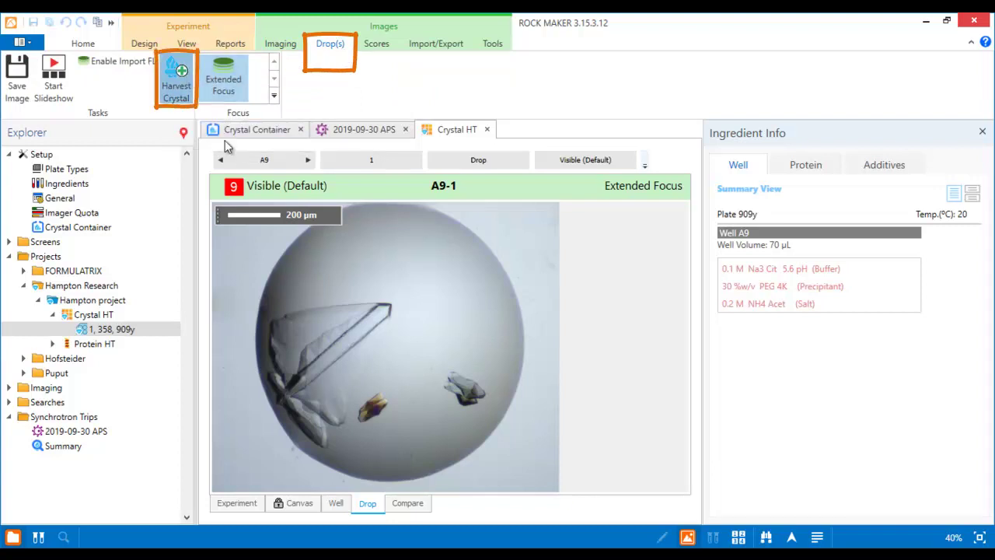
pyautogui.moveTo(423, 347); pyautogui.dragTo(496, 414)
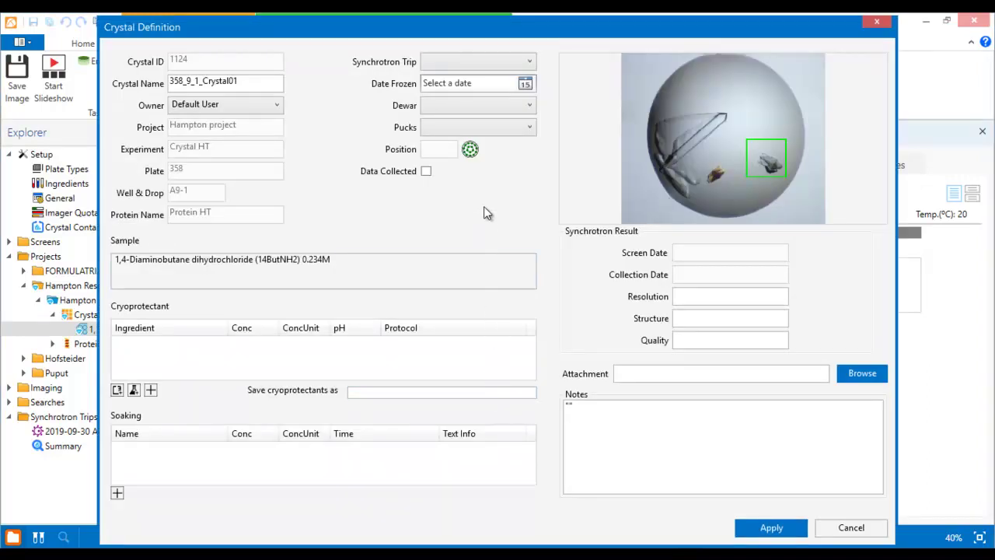
pyautogui.click(486, 63)
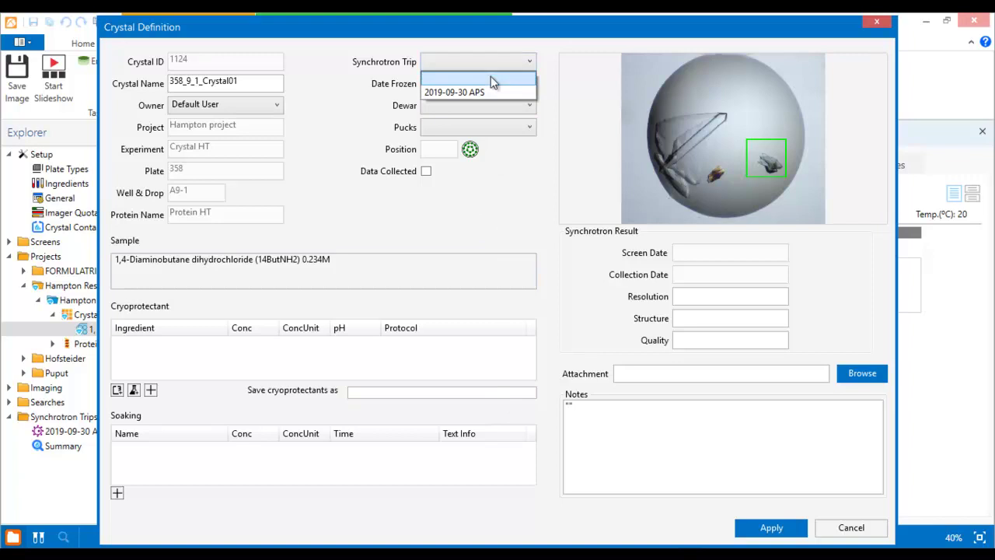
pyautogui.click(498, 92)
# - Place the crystal 358_9_1_Crystal01 in dewar1, puck1, position 1
pyautogui.click(506, 104)
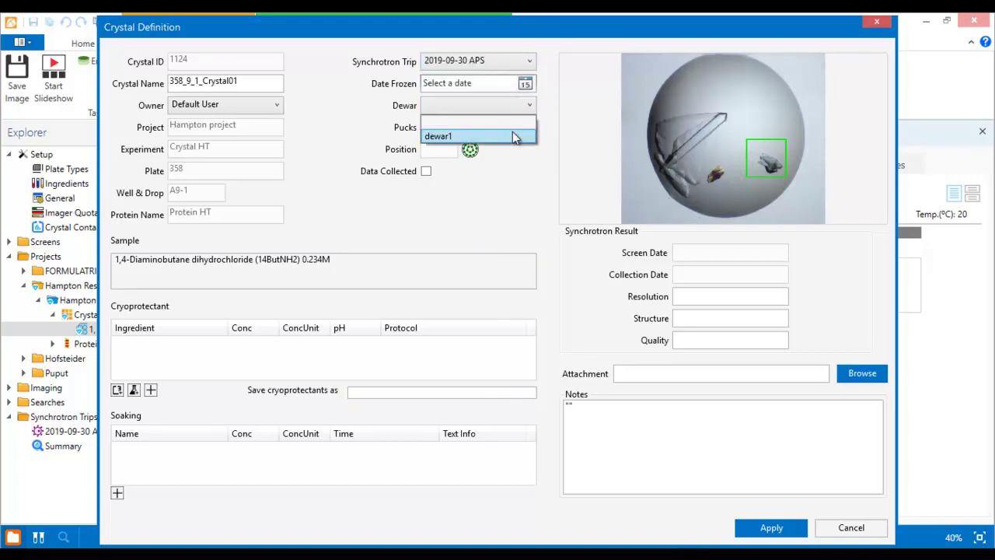
pyautogui.click(513, 133)
pyautogui.click(520, 154)
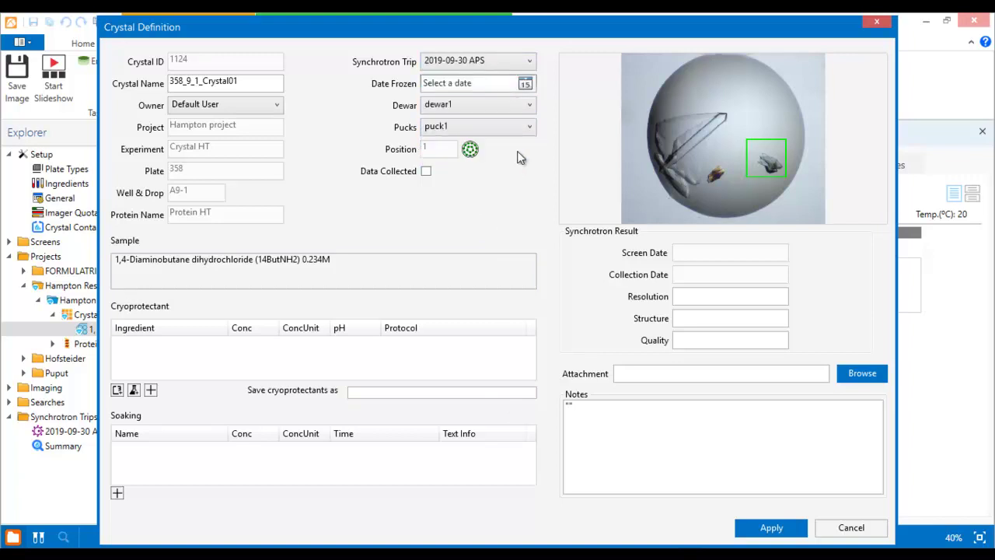
pyautogui.click(469, 149)
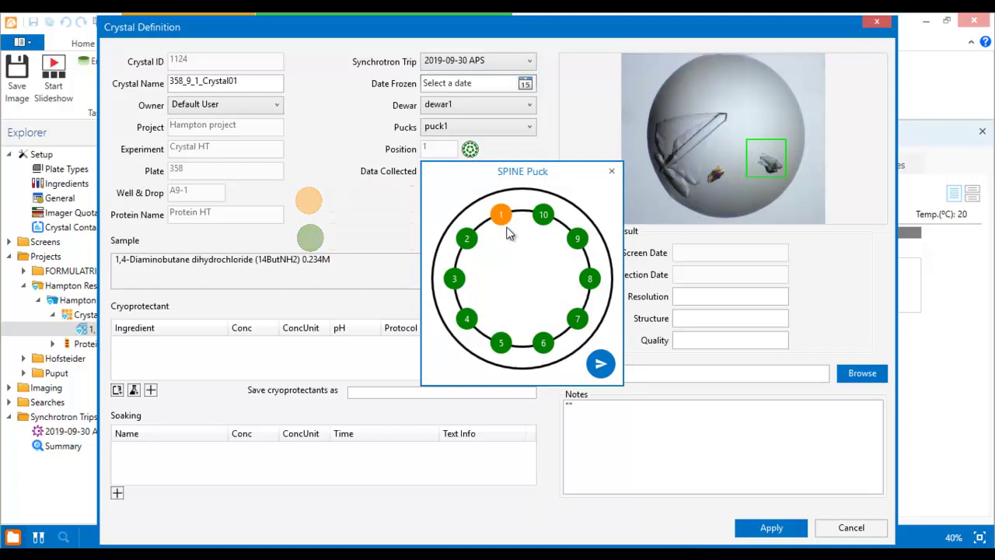
pyautogui.click(599, 365)
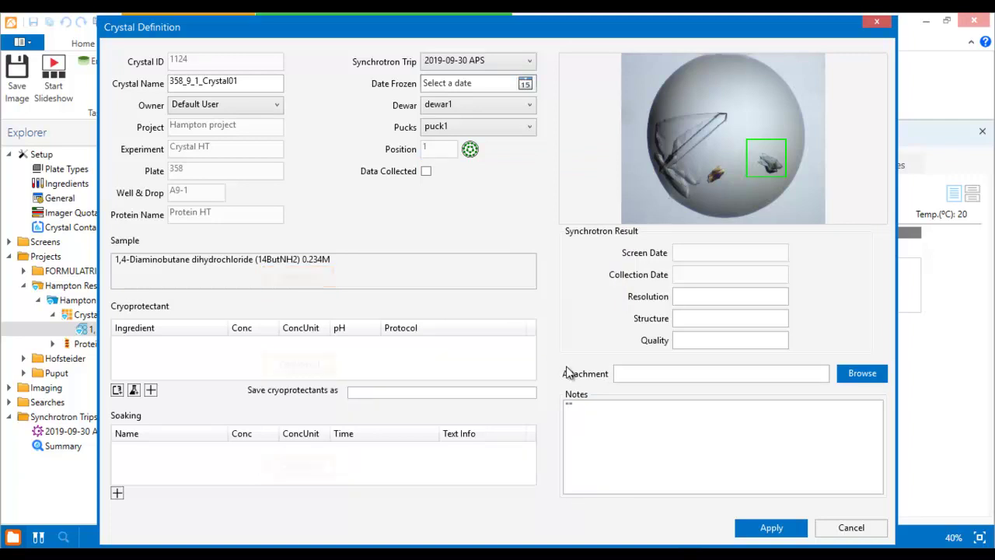
# - Apply Crystal01, harvest the small brown crystal as 358_9_1_Crystal02 into puck1 position 2, and close the trip tab
pyautogui.click(770, 527)
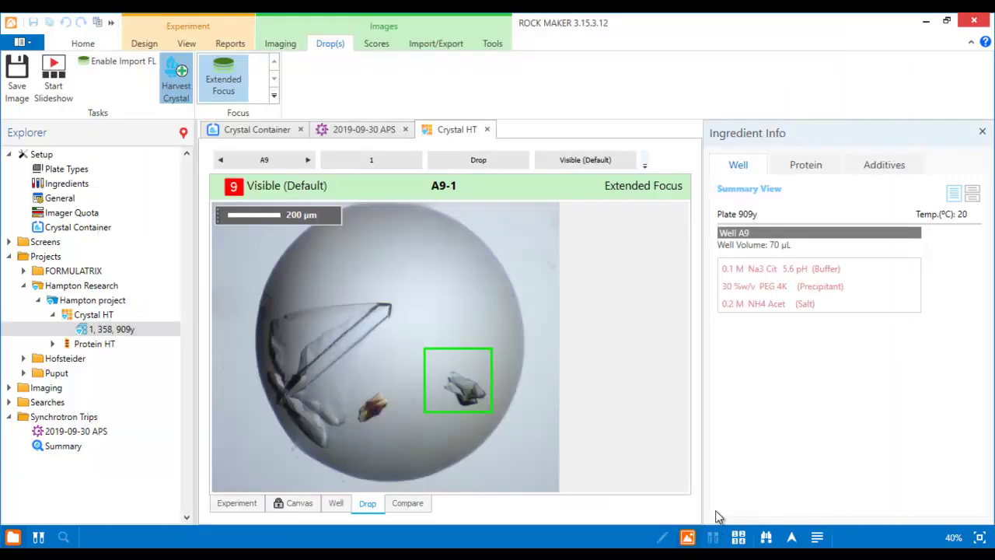
pyautogui.moveTo(349, 386); pyautogui.dragTo(393, 427)
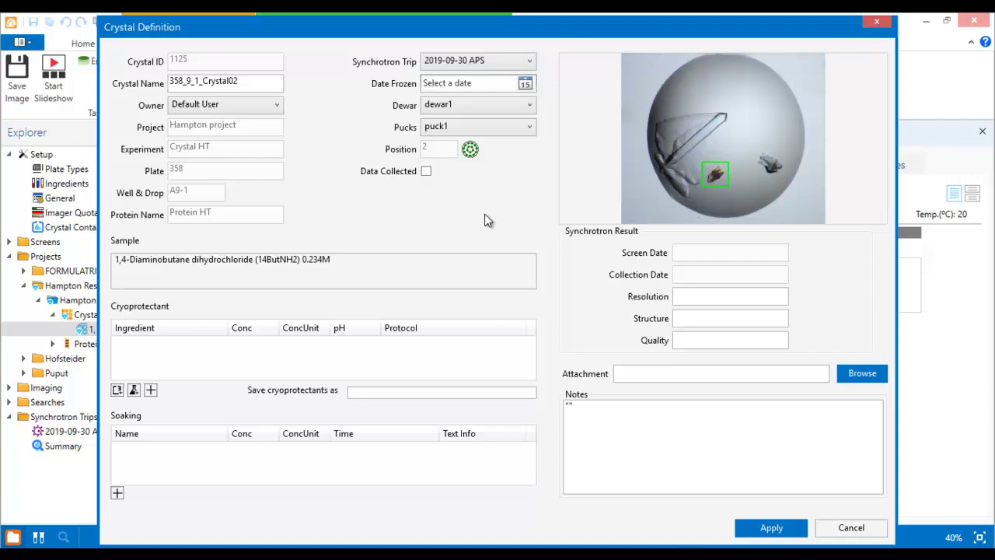
pyautogui.click(739, 524)
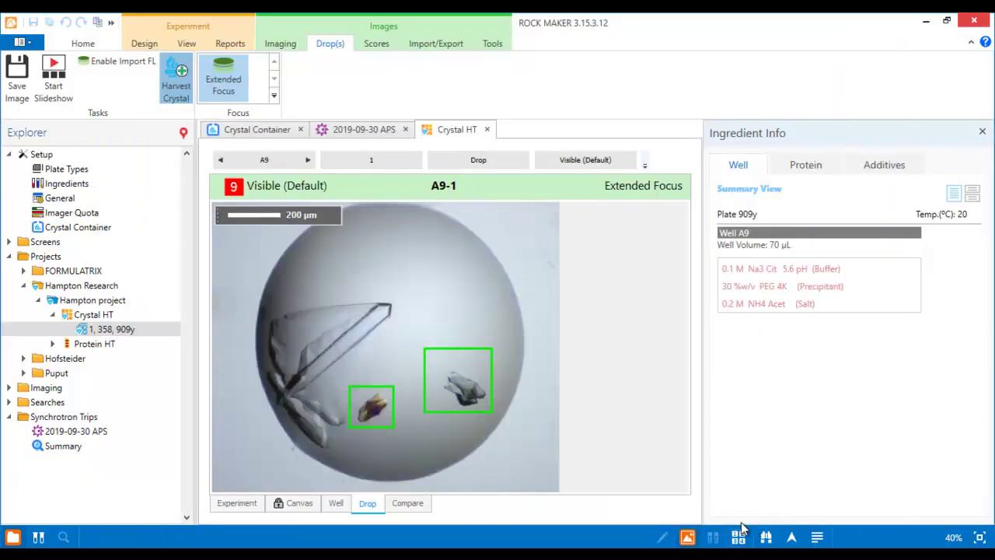
pyautogui.click(405, 130)
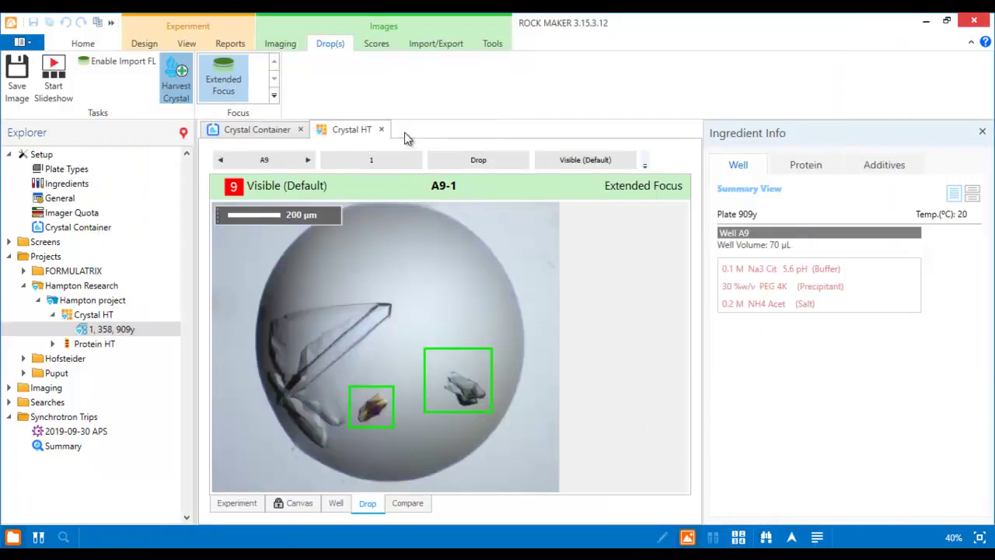
# - Open trip 2019-09-30 APS and choose CSV export for its Synchrotron Trip Report
pyautogui.doubleClick(114, 429)
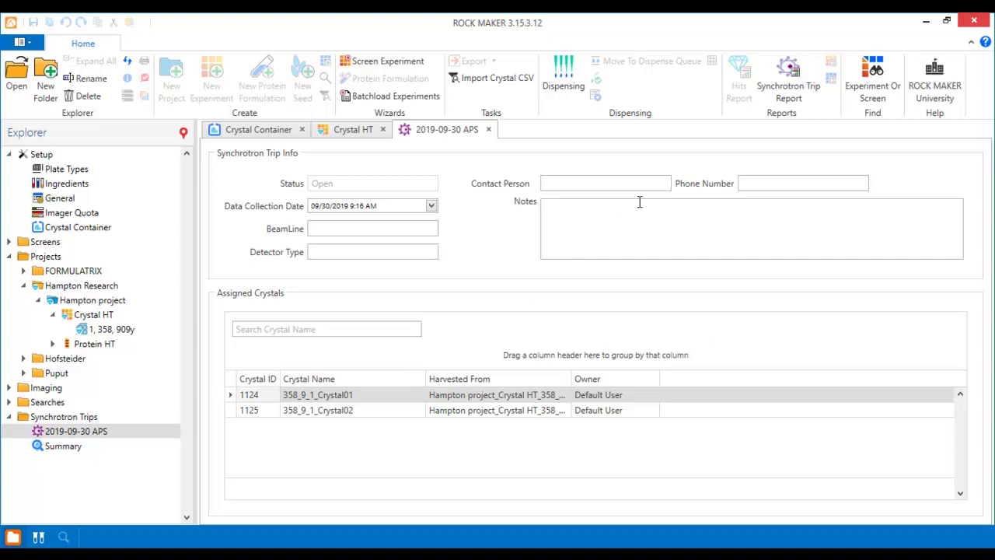
pyautogui.click(811, 68)
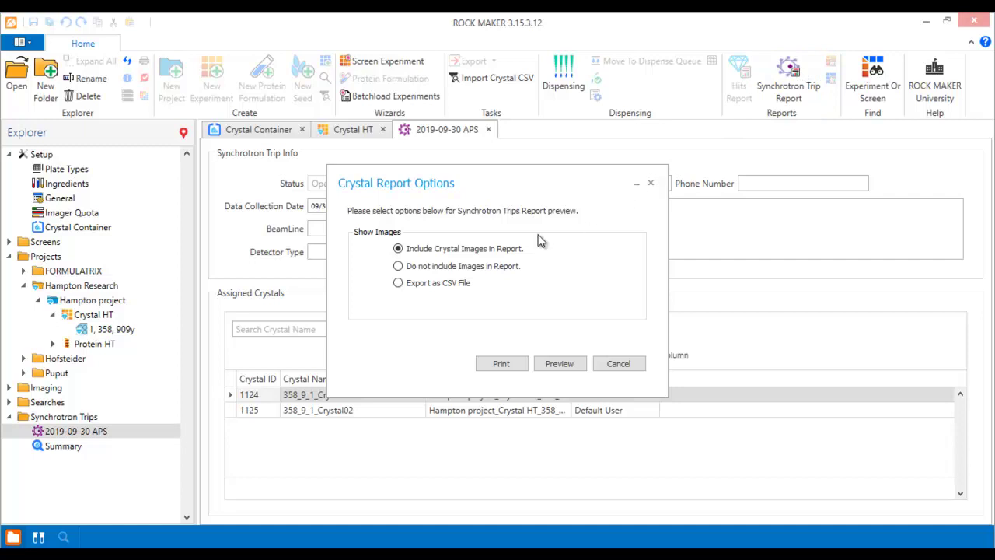
pyautogui.click(472, 286)
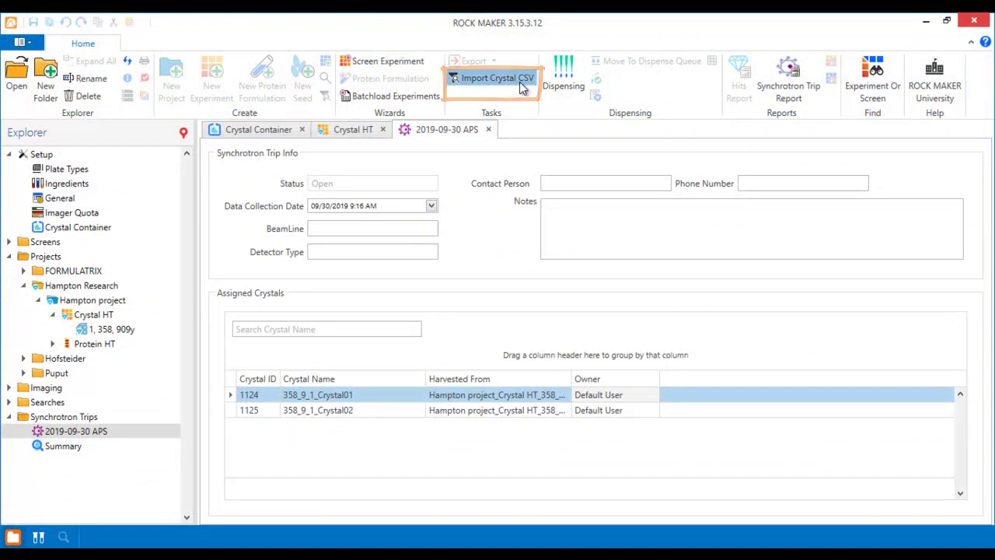
# - Import the two crystal rows from 2019-09-30 APS.csv and acknowledge the success message
pyautogui.click(522, 84)
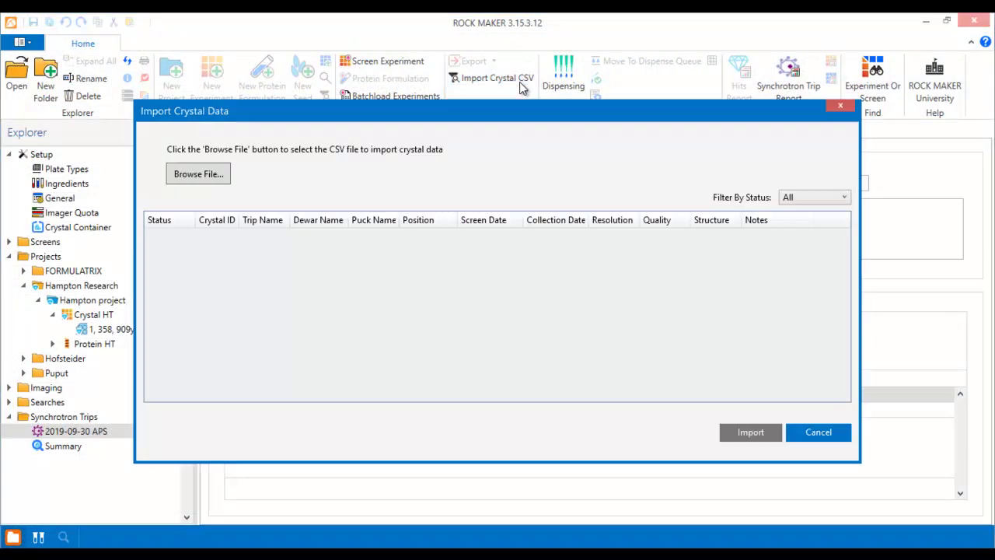
pyautogui.click(231, 174)
pyautogui.click(296, 201)
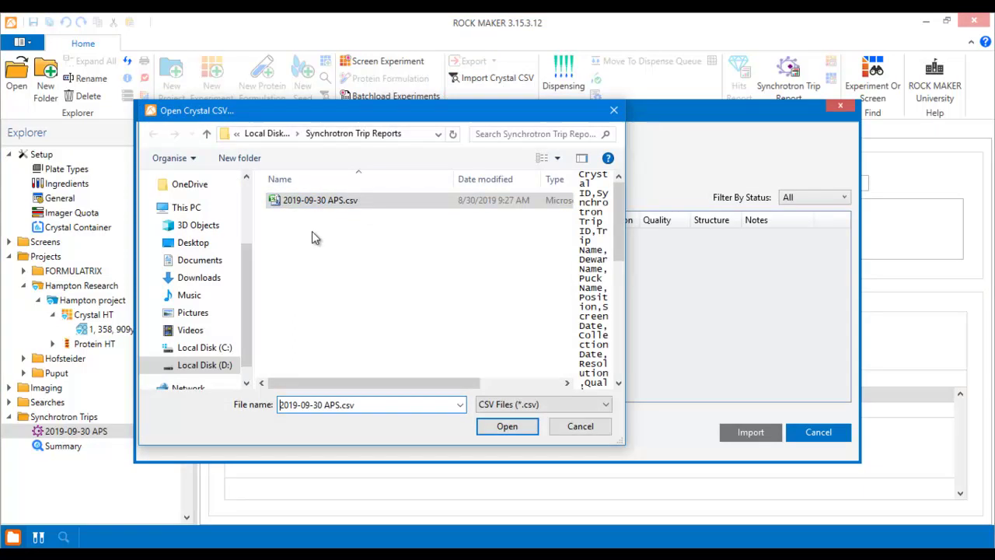
pyautogui.click(490, 426)
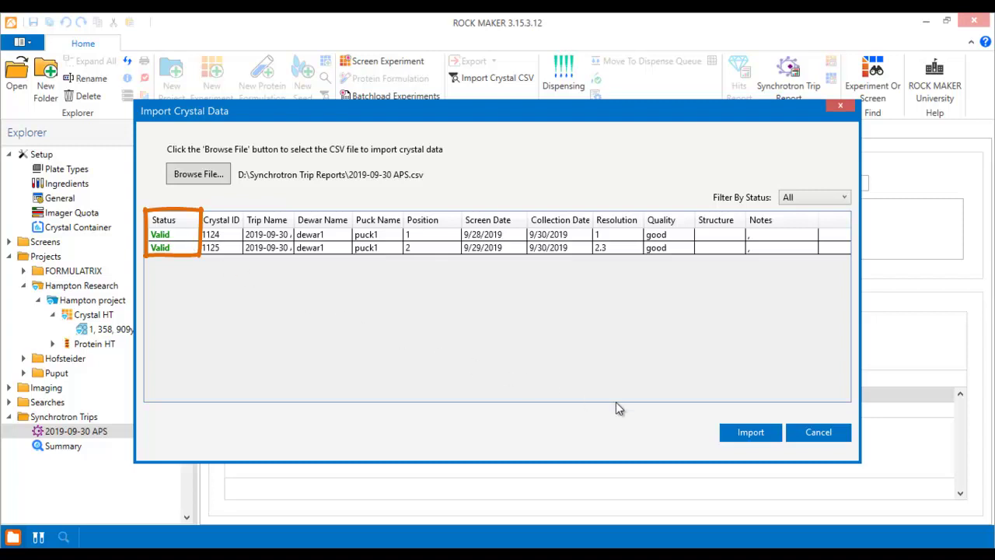
pyautogui.click(726, 434)
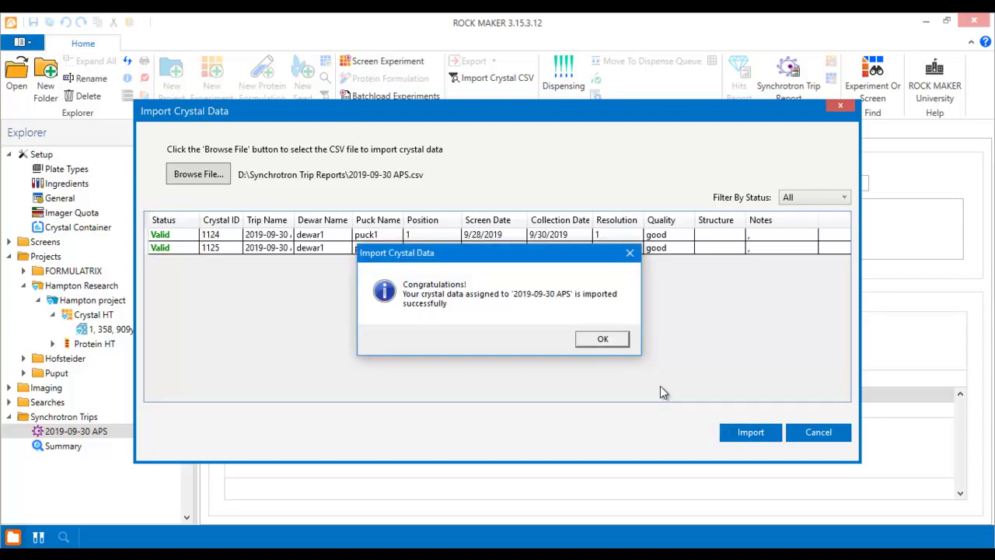
pyautogui.click(611, 340)
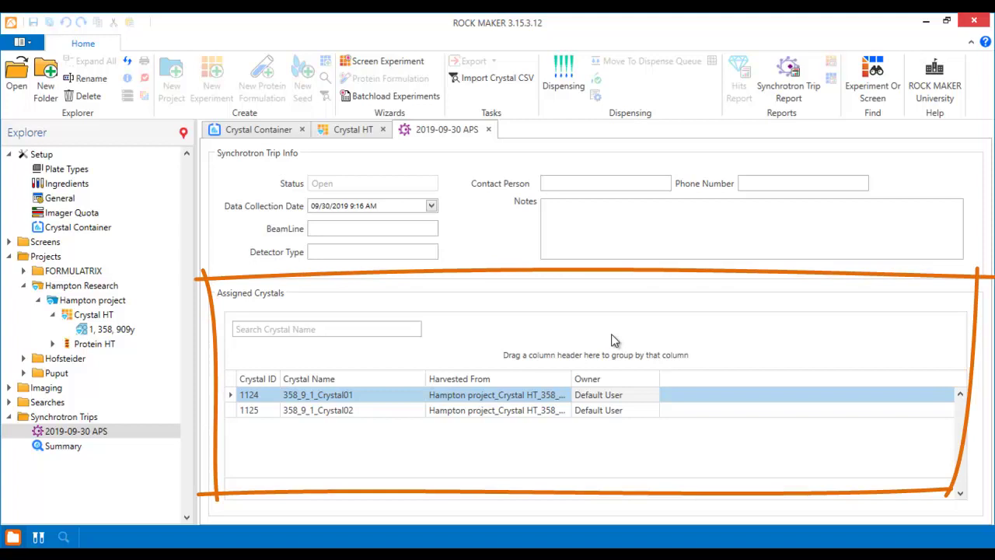
pyautogui.doubleClick(635, 393)
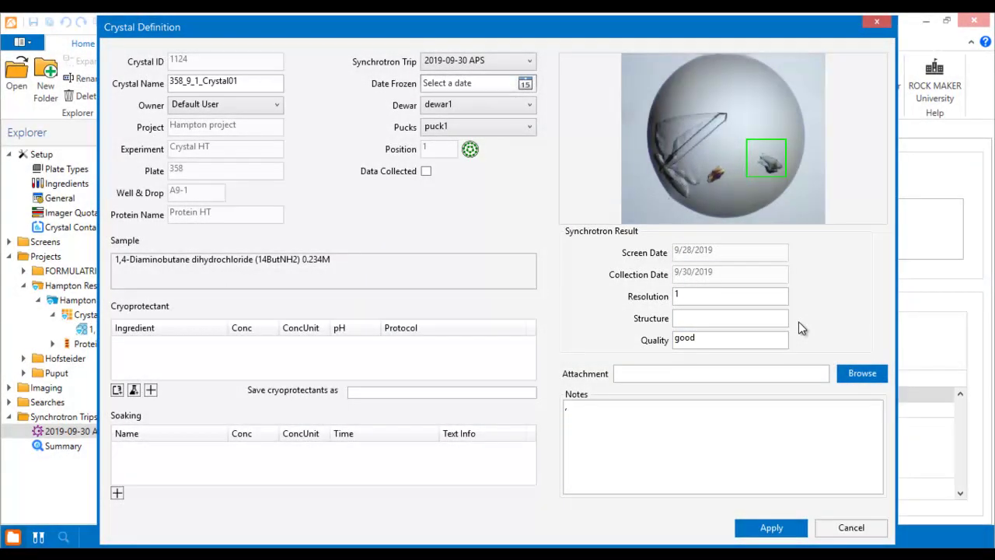
pyautogui.click(870, 22)
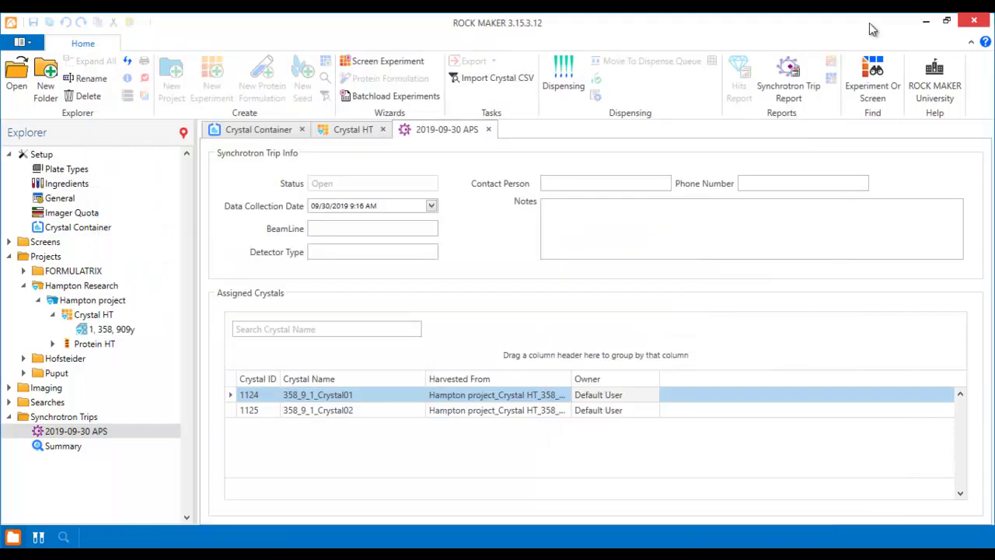
pyautogui.click(811, 70)
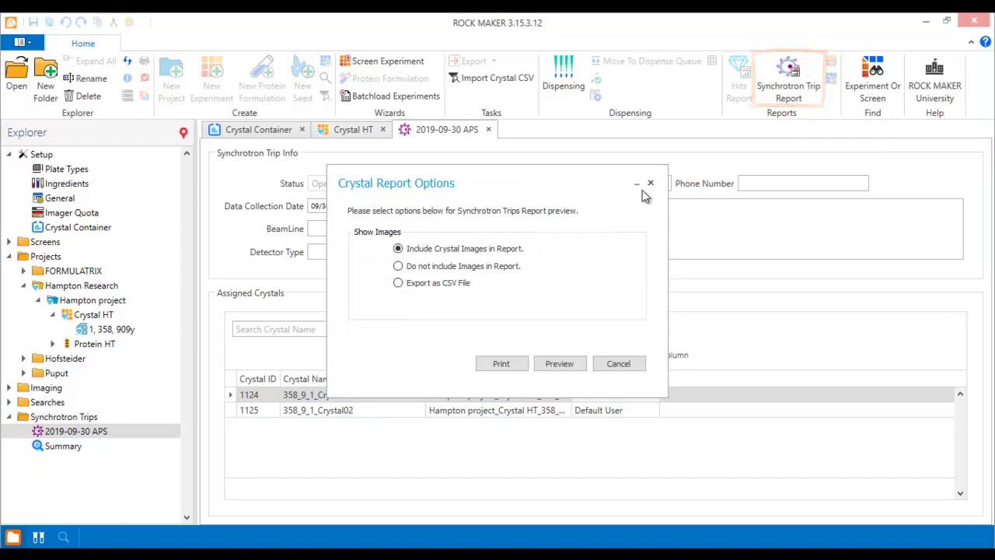
pyautogui.click(573, 363)
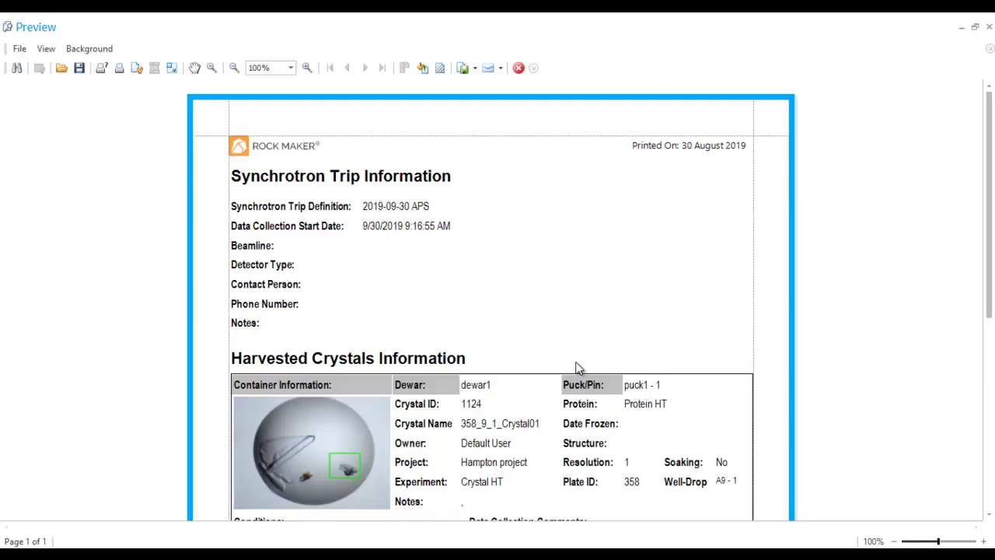
pyautogui.scroll(-10, 577, 362)
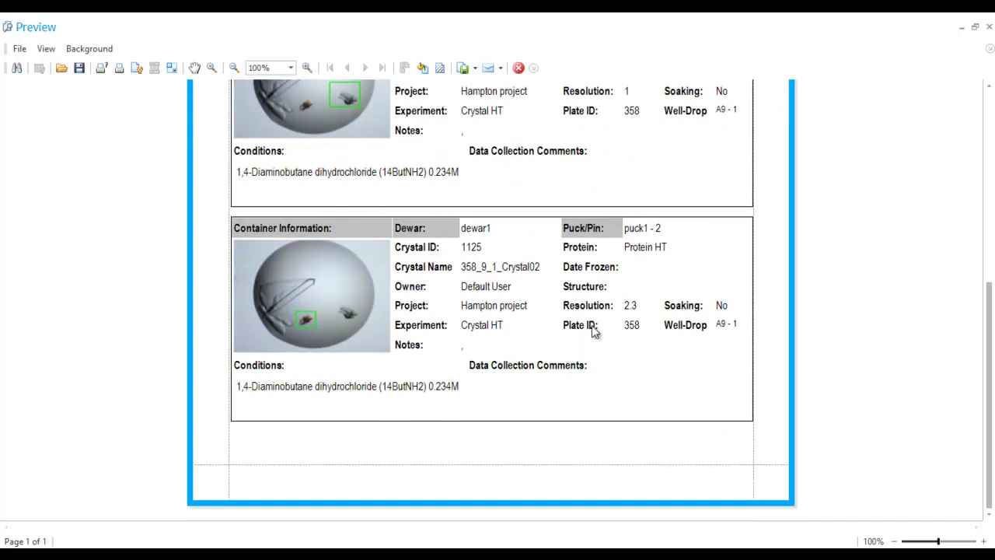
pyautogui.click(989, 26)
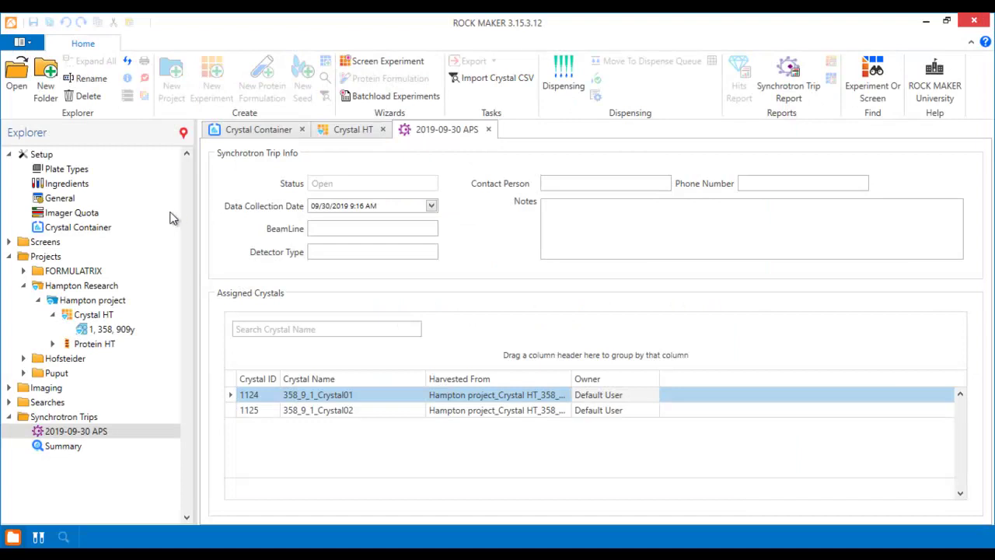
# - Uncheck In Use for puck1 and dewar1 in Crystal Container, confirming each release
pyautogui.click(120, 227)
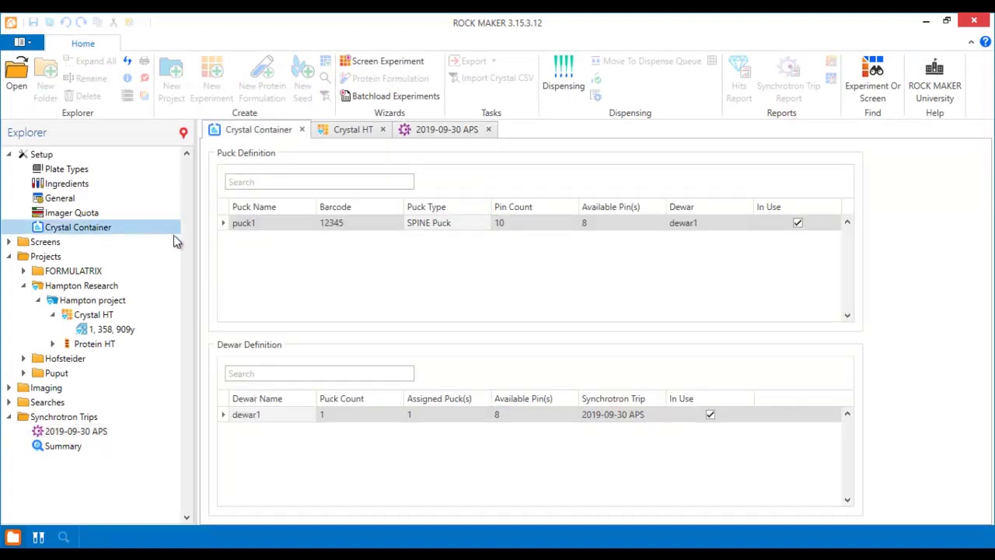
pyautogui.click(798, 223)
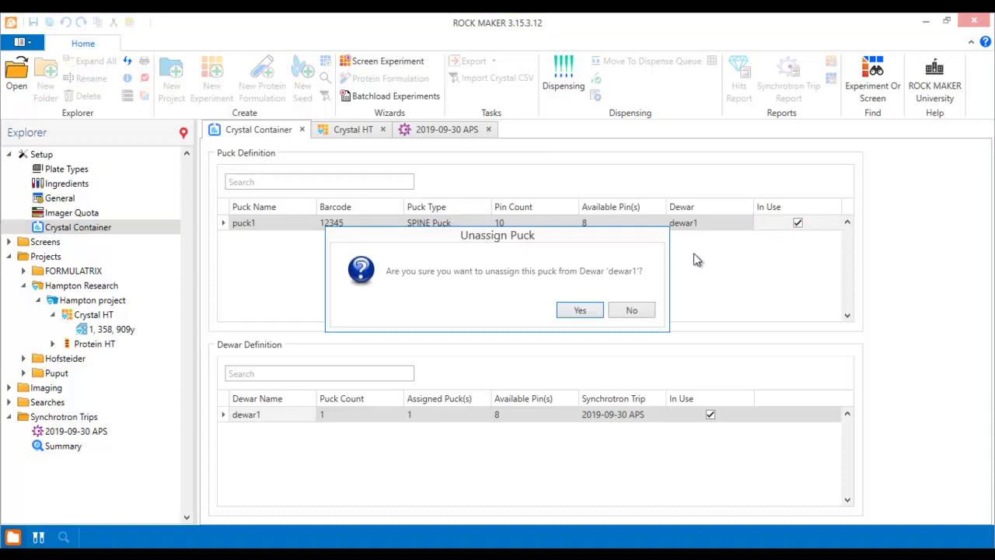
pyautogui.click(596, 311)
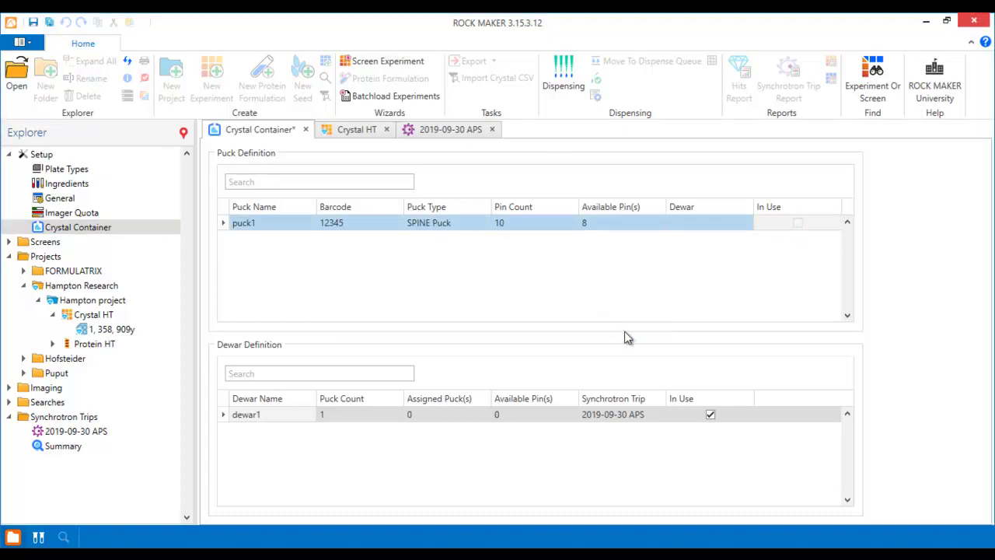
pyautogui.click(711, 415)
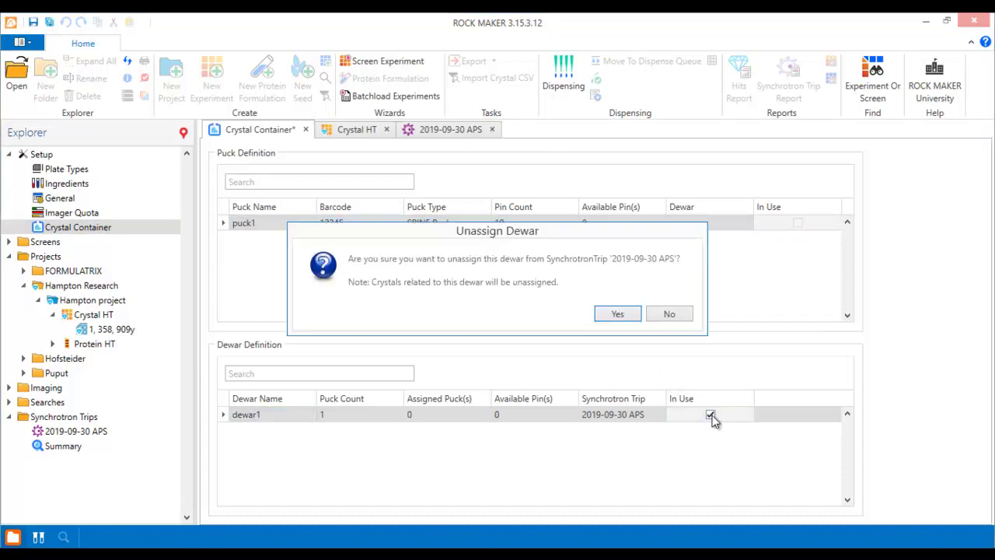
pyautogui.click(618, 313)
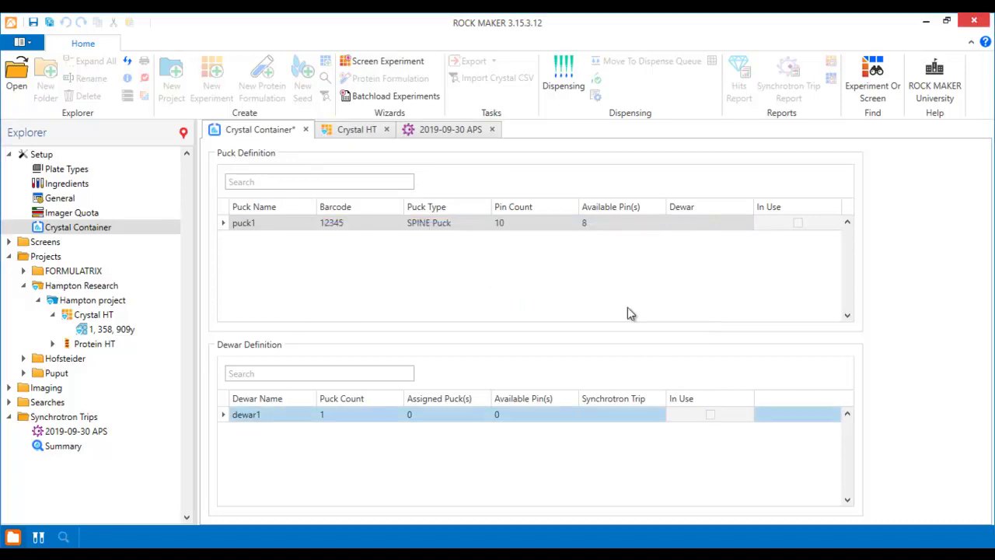